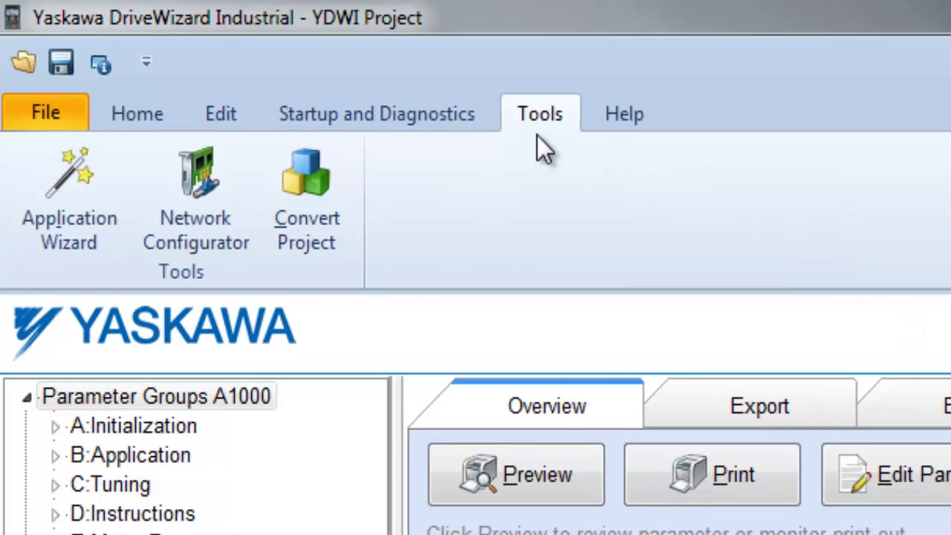
- Launch the Basic drive setup application wizard, basing it on A1000 default parameters
{"action": "left_click", "coordinate": [86, 241]}
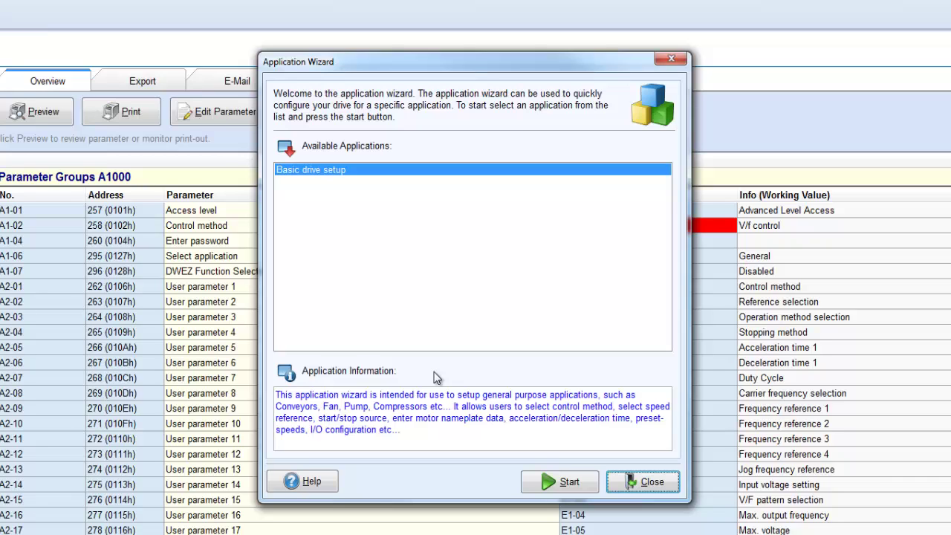
{"action": "left_click", "coordinate": [529, 485]}
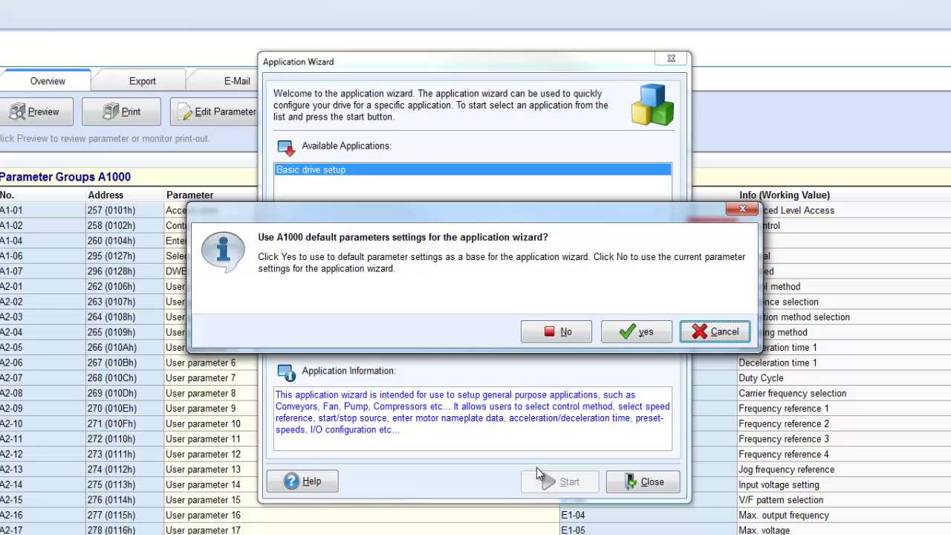
{"action": "left_click", "coordinate": [658, 336]}
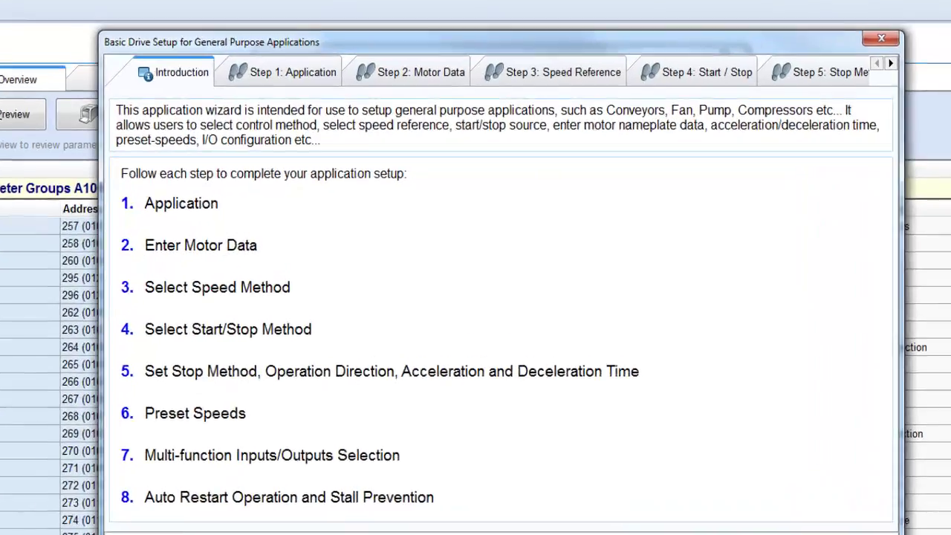
- Choose a vector control method in A1-02 and take the speed reference from terminals
{"action": "left_click", "coordinate": [668, 501]}
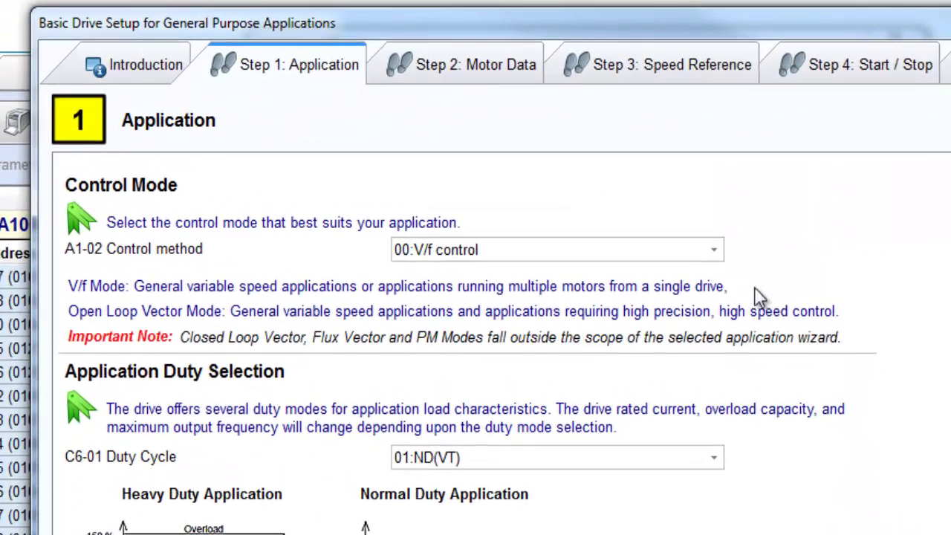
{"action": "left_click", "coordinate": [711, 251]}
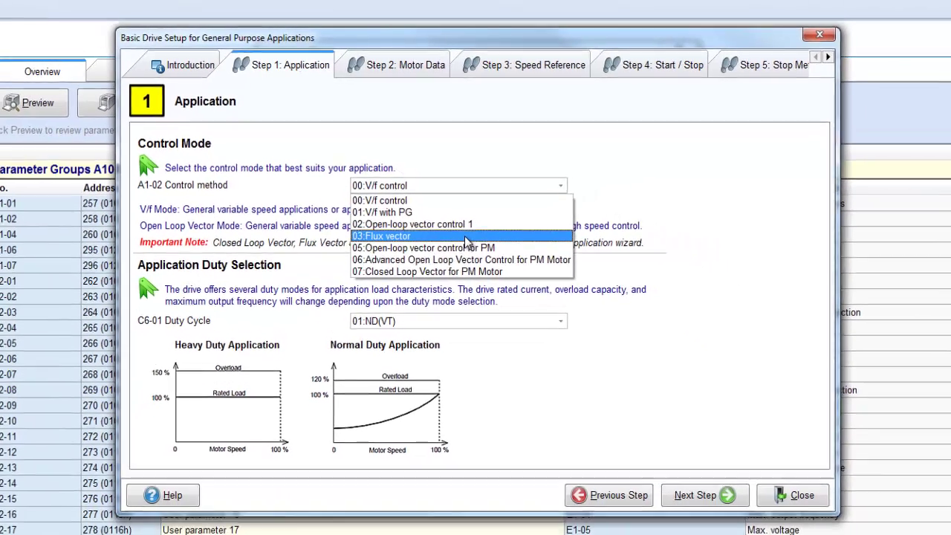
{"action": "left_click", "coordinate": [445, 306]}
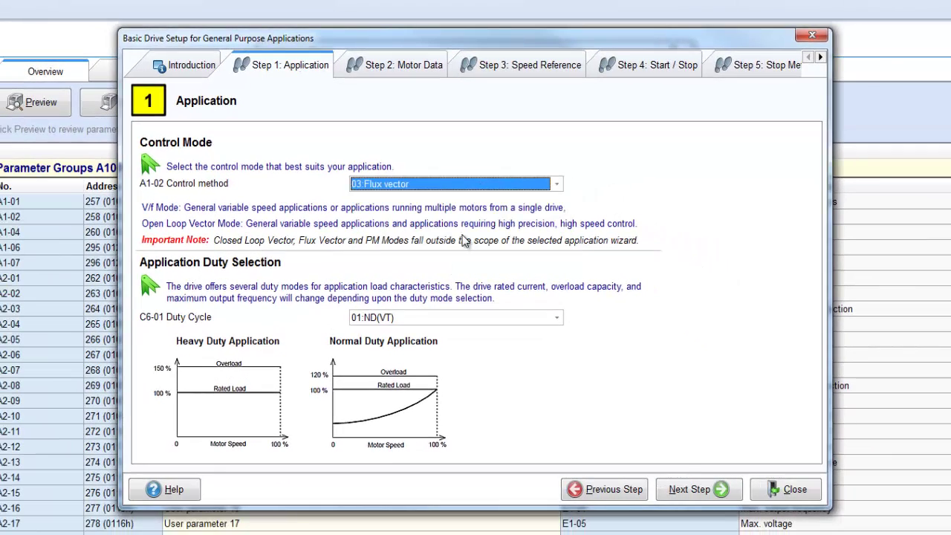
{"action": "left_click", "coordinate": [704, 489]}
{"action": "left_click", "coordinate": [705, 490]}
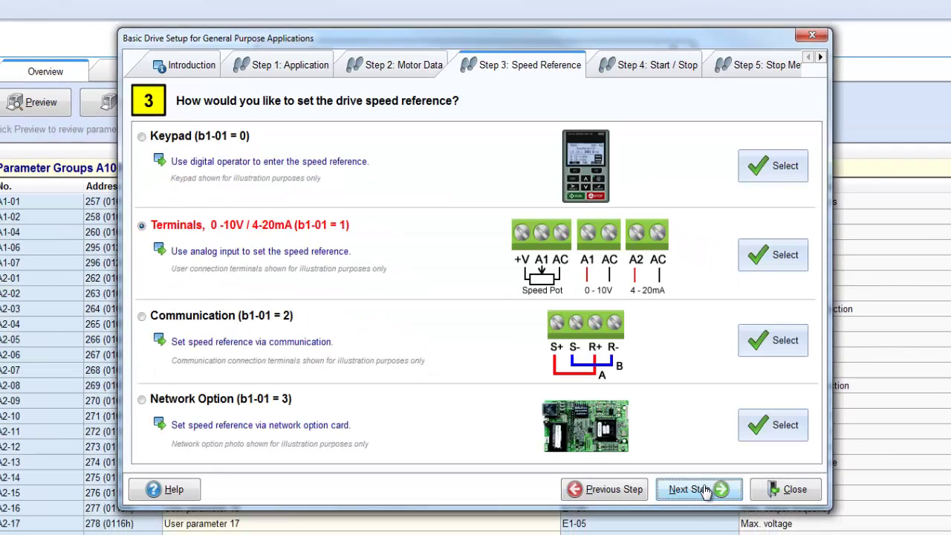
{"action": "left_click", "coordinate": [790, 256]}
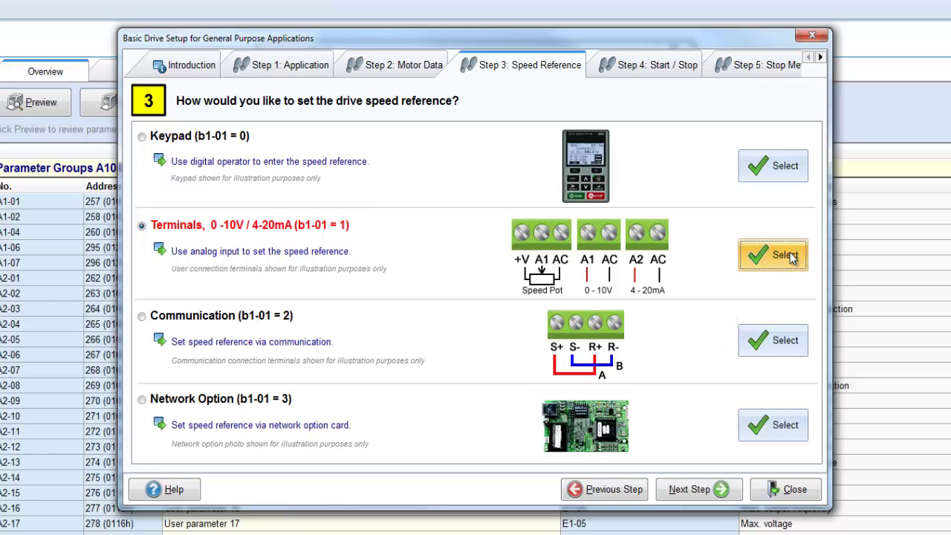
- Advance through the start/stop, stop method, preset speed, I/O and auto restart steps to Final
{"action": "left_click", "coordinate": [679, 494]}
{"action": "left_click", "coordinate": [680, 494]}
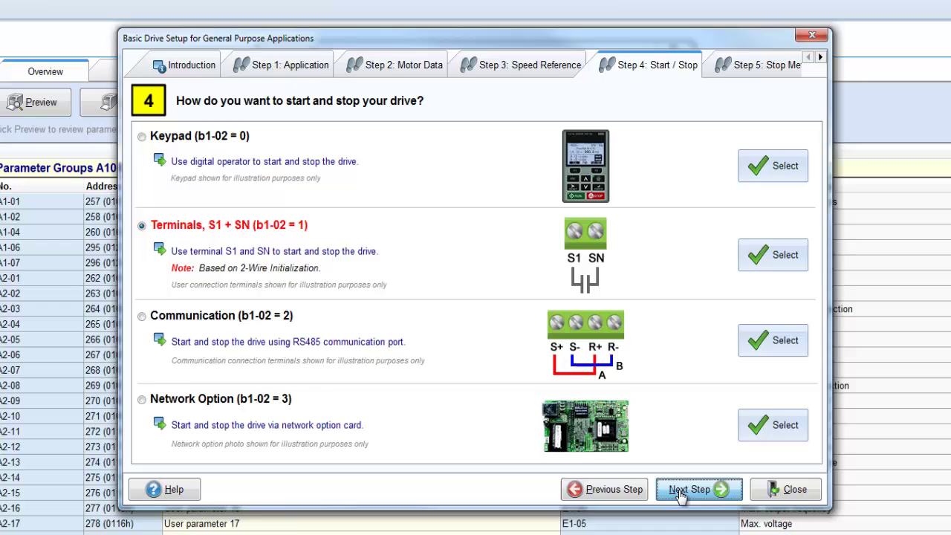
{"action": "left_click", "coordinate": [680, 493]}
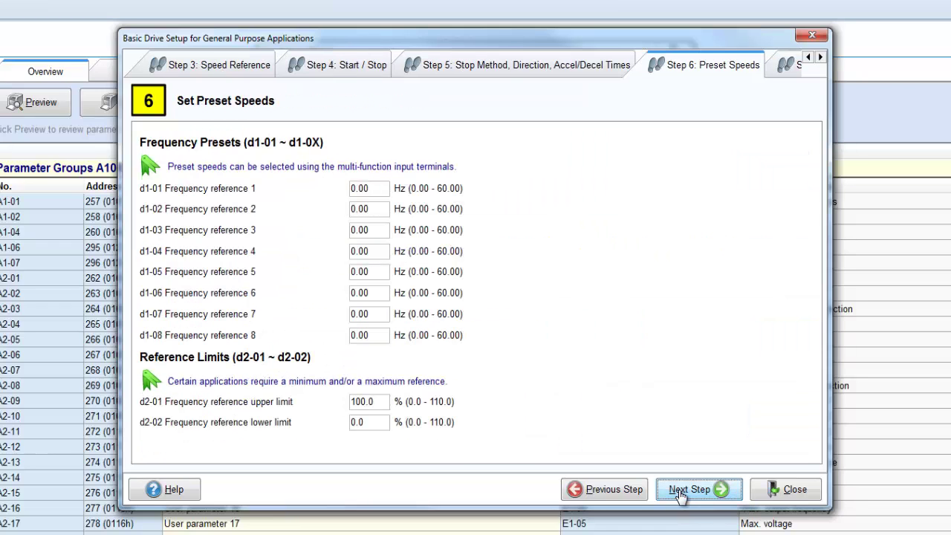
{"action": "left_click", "coordinate": [680, 493]}
{"action": "left_click", "coordinate": [680, 493]}
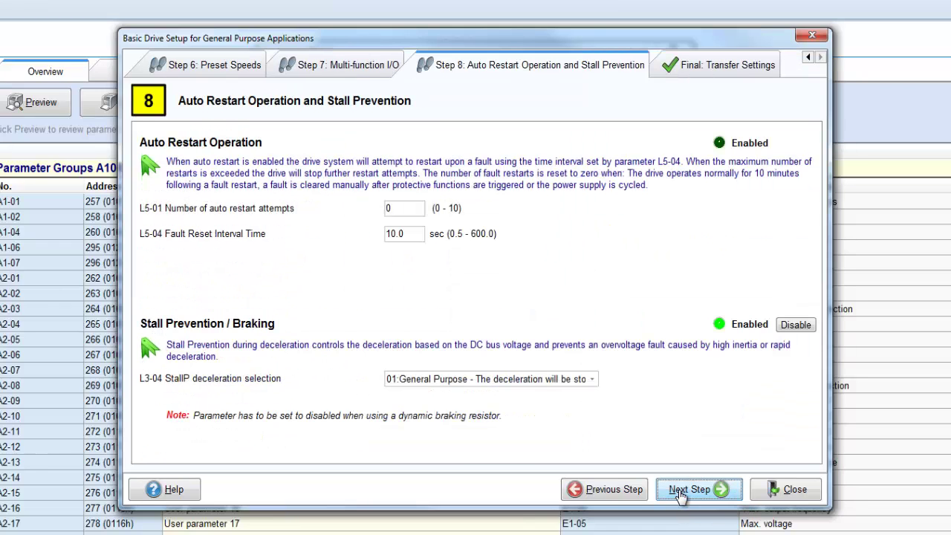
{"action": "left_click", "coordinate": [680, 493]}
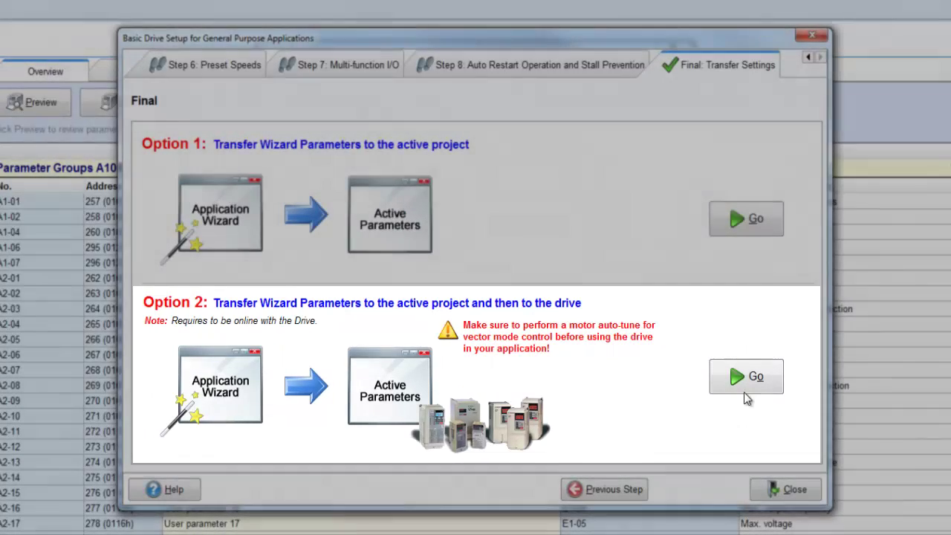
- Transfer the wizard settings to project and drive via Option 2, agreeing to auto-tune first
{"action": "left_click", "coordinate": [748, 388]}
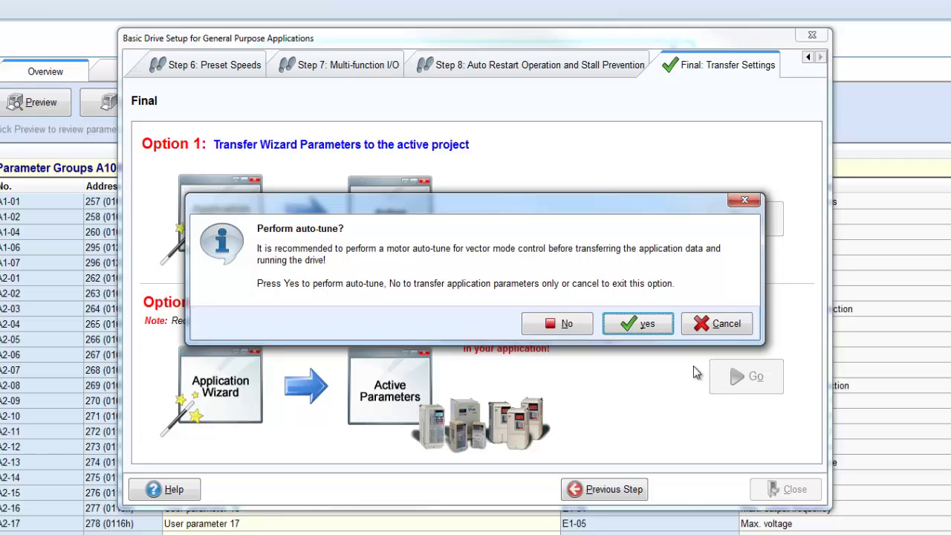
{"action": "left_click", "coordinate": [657, 327]}
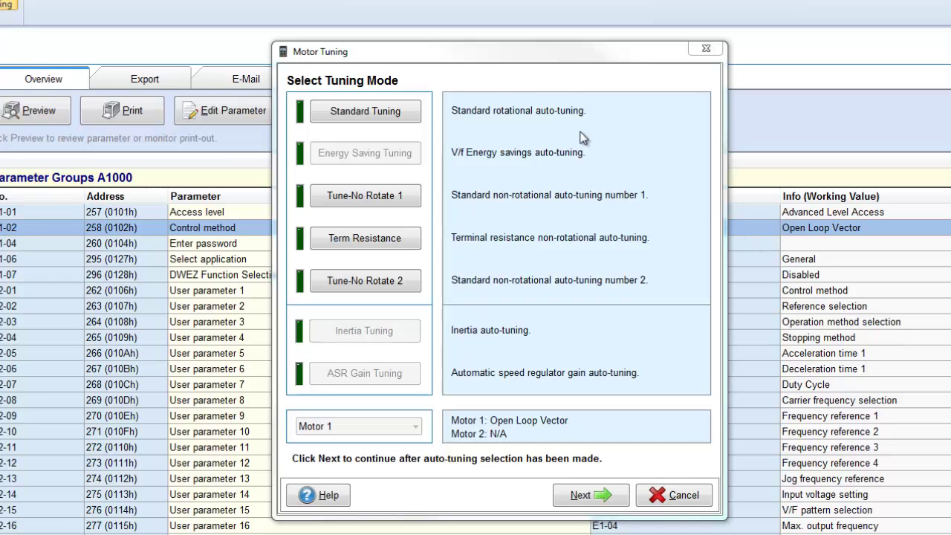
- Select Standard Tuning and enter motor power 0.22 kW and current 1.22 A
{"action": "left_click", "coordinate": [404, 117]}
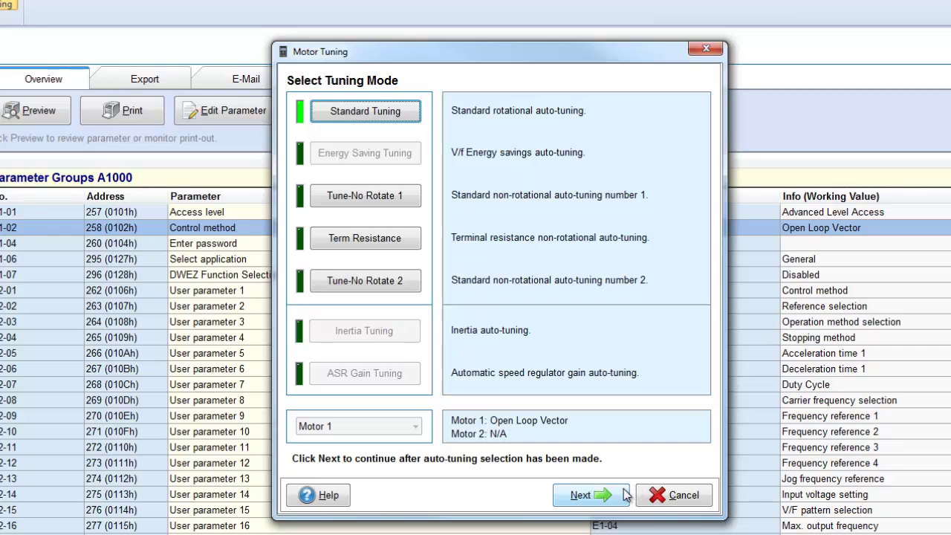
{"action": "left_click", "coordinate": [626, 496]}
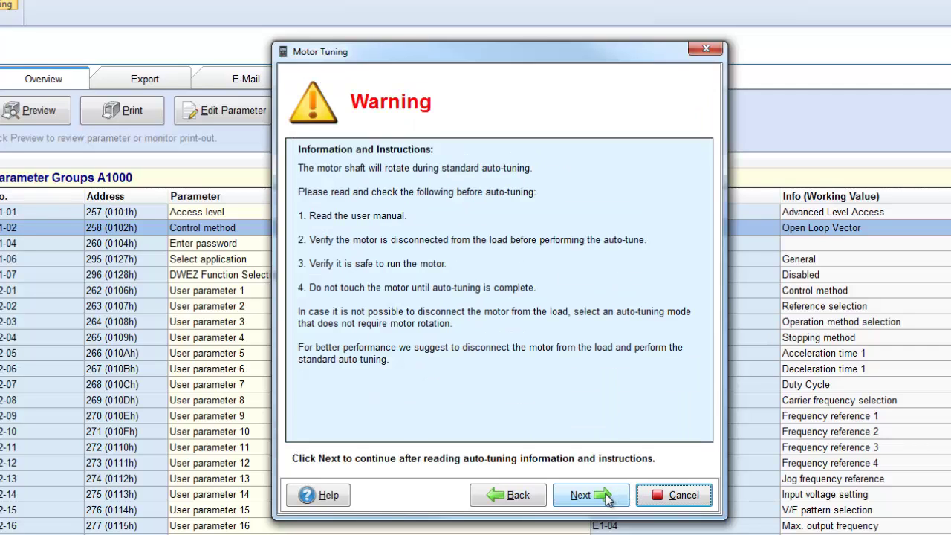
{"action": "left_click", "coordinate": [608, 500]}
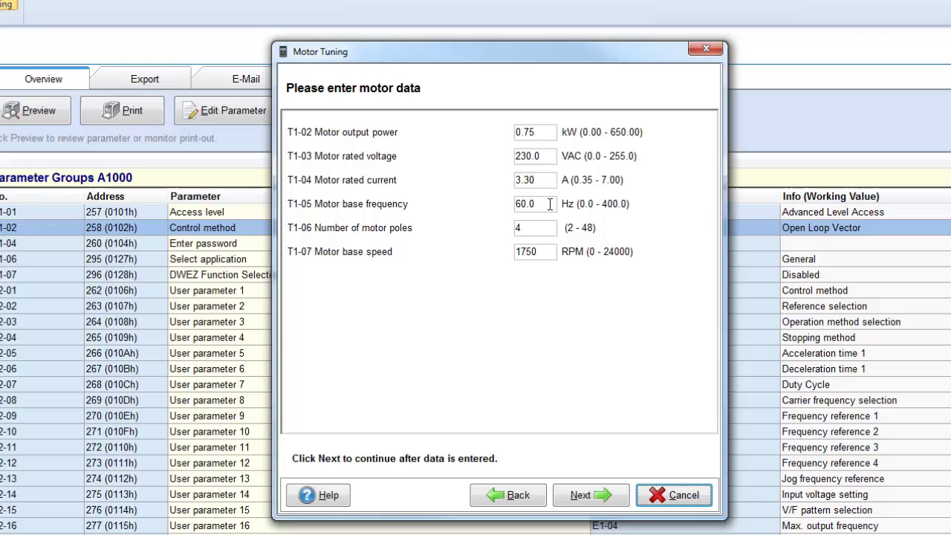
{"action": "left_click", "coordinate": [552, 134]}
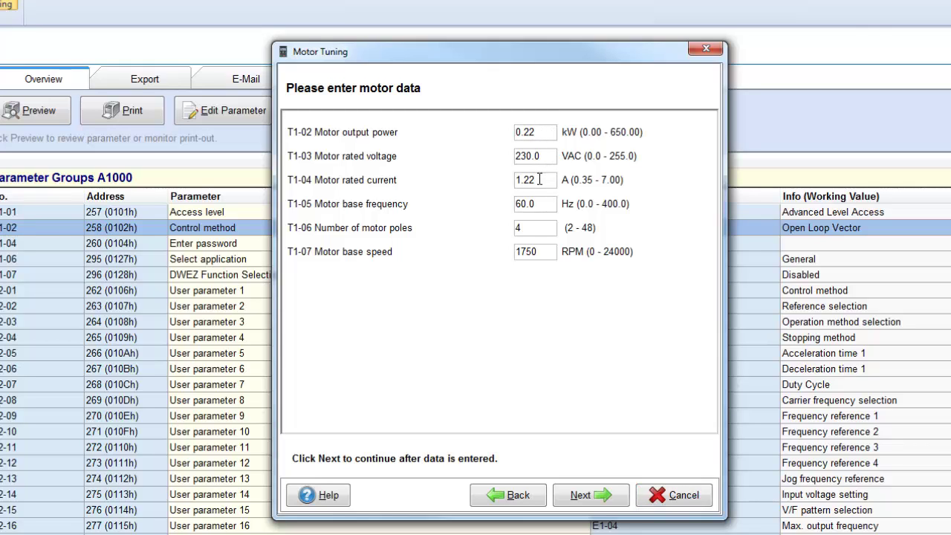
{"action": "double_click", "coordinate": [528, 251]}
- Enter 1680 RPM base speed, run the auto-tune, and transfer the tuning data to the project
{"action": "type", "text": "1680"}
{"action": "left_click", "coordinate": [611, 496]}
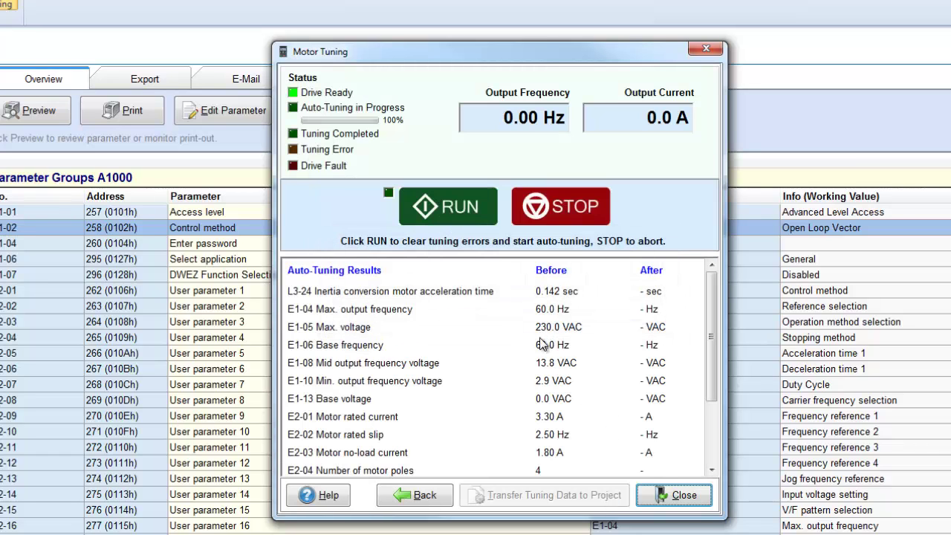
{"action": "left_click", "coordinate": [451, 215]}
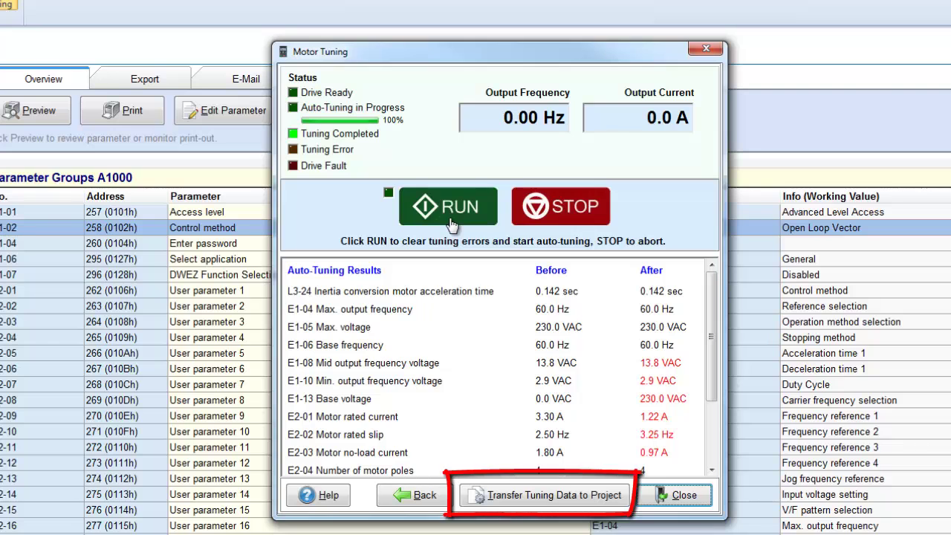
{"action": "left_click", "coordinate": [527, 496]}
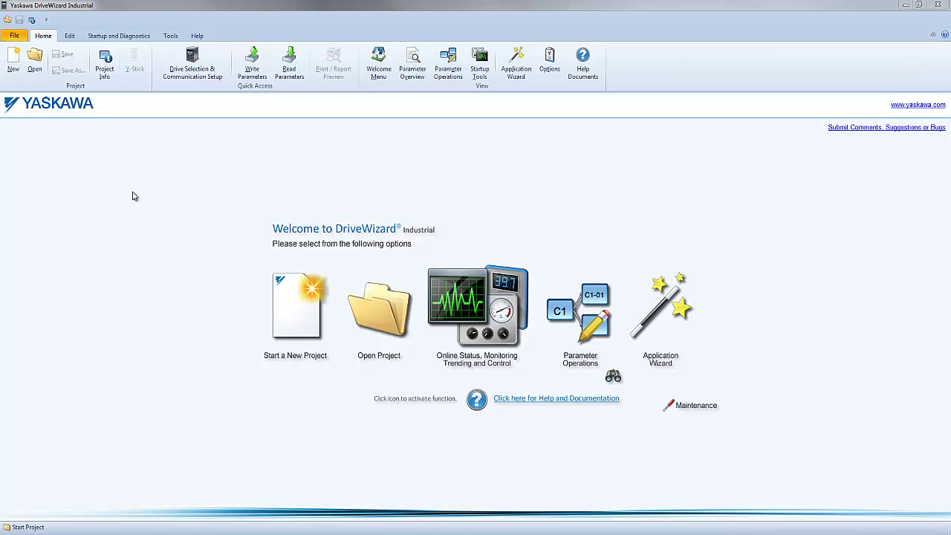
- Open Ye Olde F7 Project.YDWIProj and confirm its project information
{"action": "left_click", "coordinate": [35, 59]}
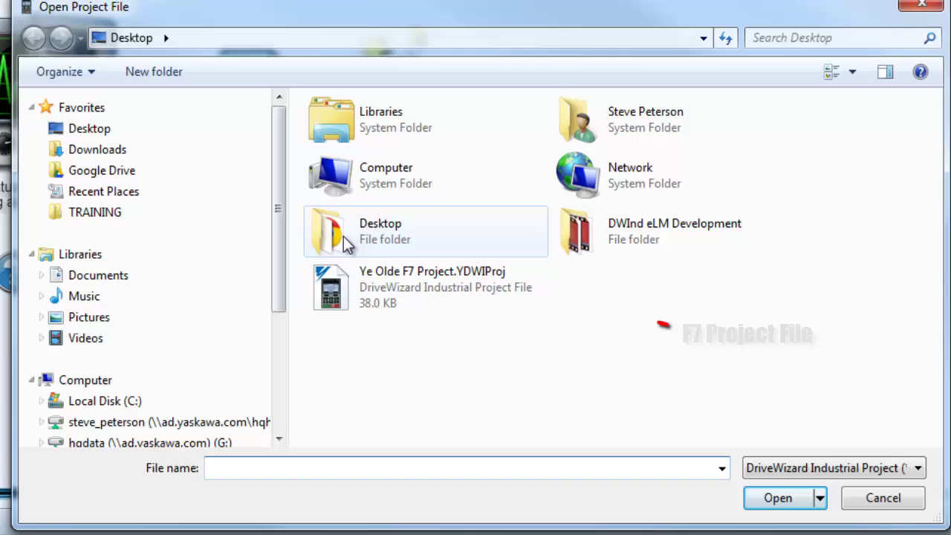
{"action": "left_click", "coordinate": [510, 347]}
{"action": "left_click", "coordinate": [772, 497]}
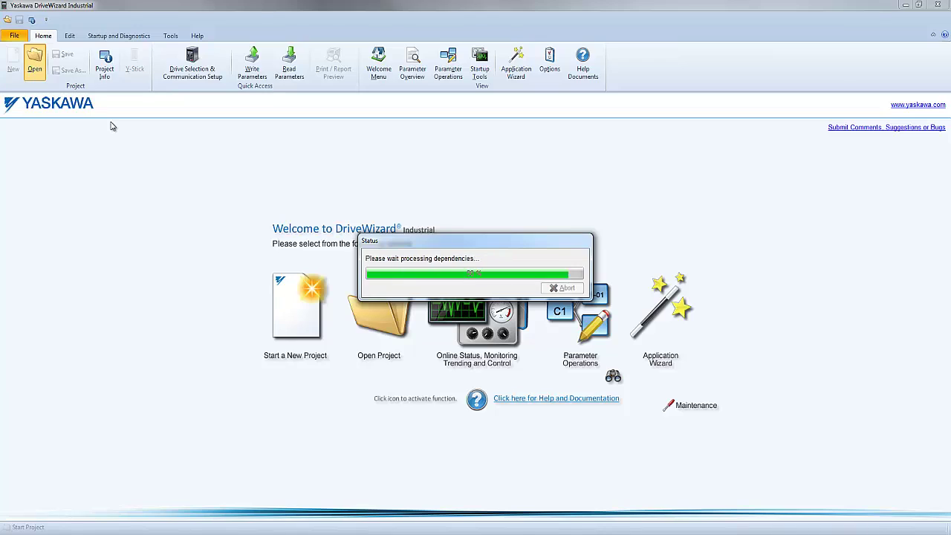
{"action": "key", "text": "Return"}
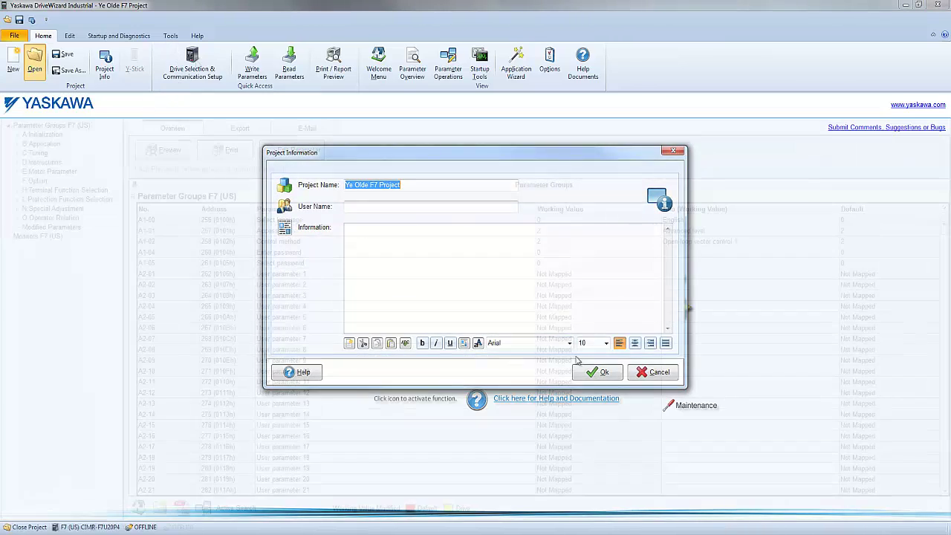
{"action": "left_click", "coordinate": [171, 37]}
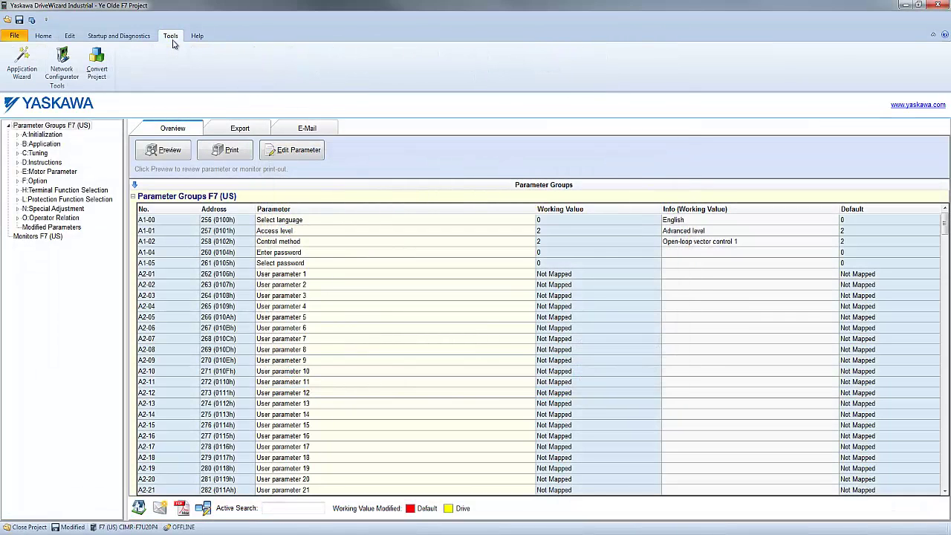
- Convert the project to A1000, software version 1020, model CIMR-A*2*0004***, after answering the save prompt
{"action": "left_click", "coordinate": [96, 63]}
{"action": "left_click", "coordinate": [533, 290]}
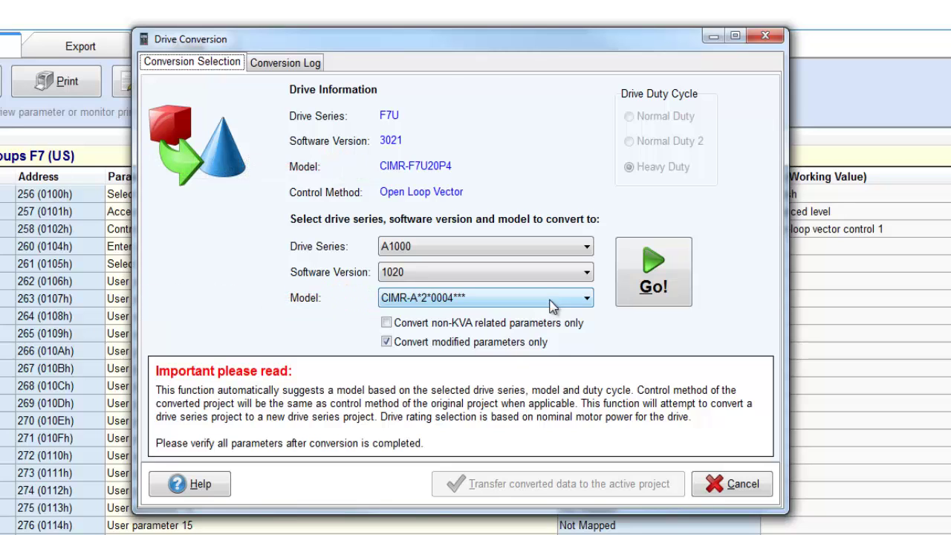
{"action": "left_click", "coordinate": [655, 286]}
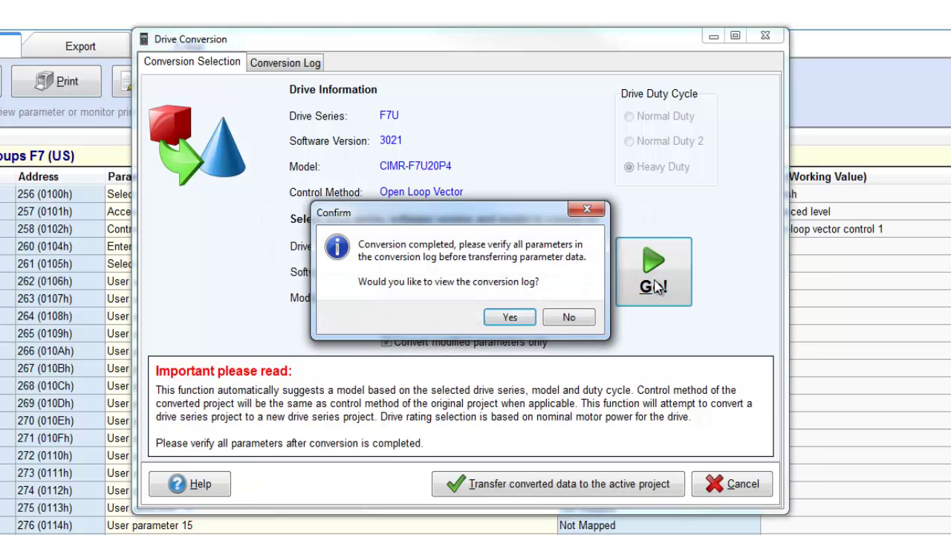
- View the conversion log, move the converted data into the active project, and show Modified Parameters
{"action": "left_click", "coordinate": [519, 316]}
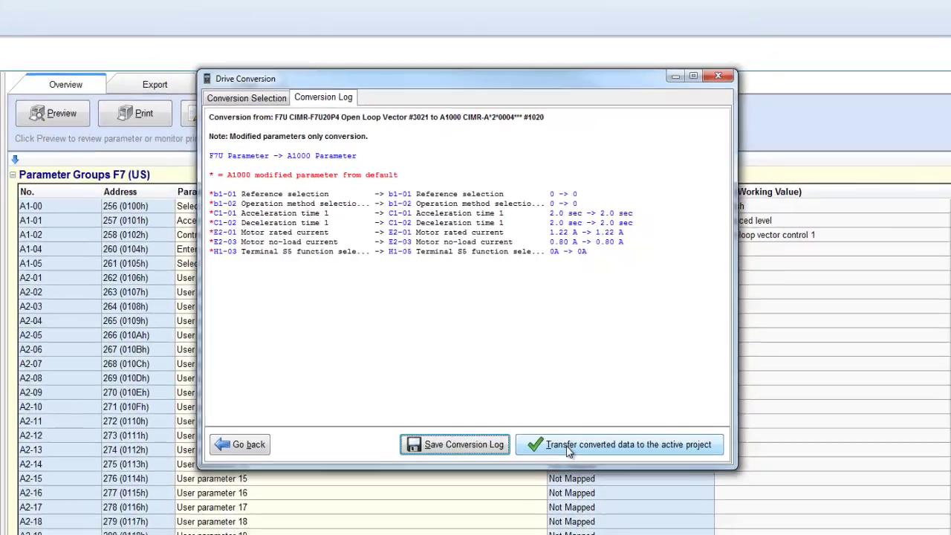
{"action": "left_click", "coordinate": [583, 487]}
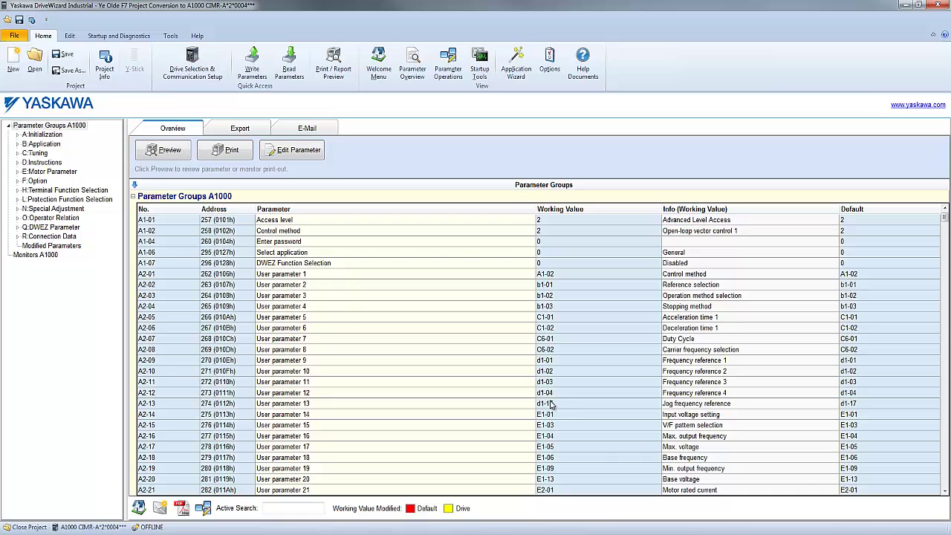
{"action": "left_click", "coordinate": [52, 246]}
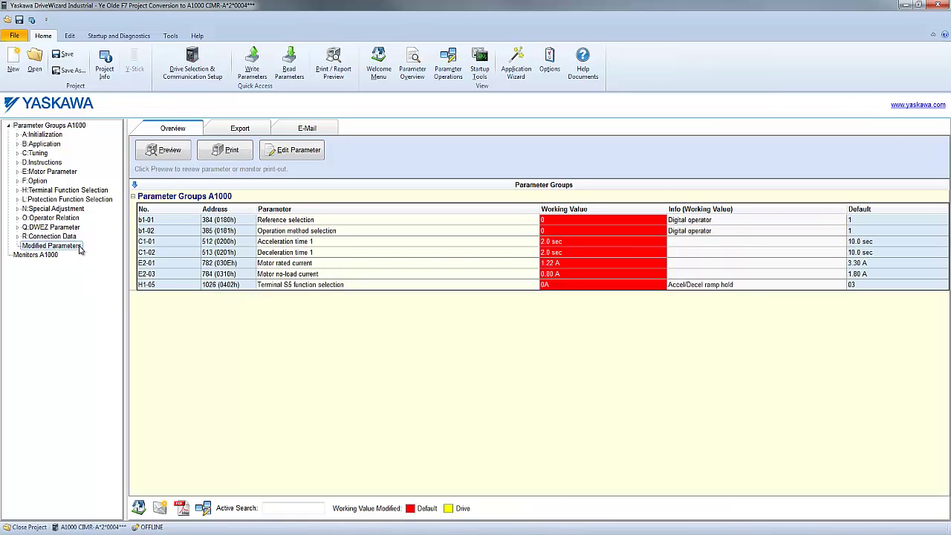